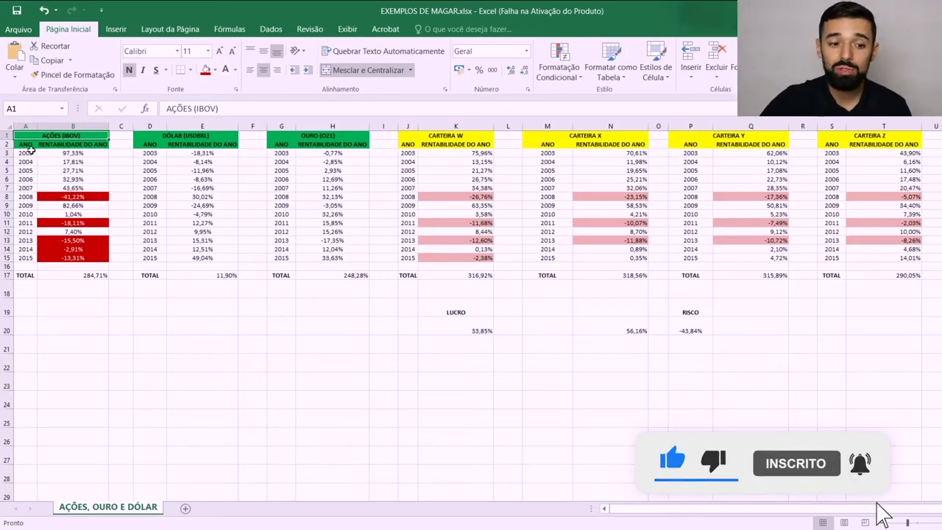
Review the 2003 to 2015 years and annual returns in the AÇÕES (IBOV) and DÓLAR (USDBRL) tables.
{"action": "left_click", "coordinate": [32, 152]}
{"action": "left_click", "coordinate": [32, 257]}
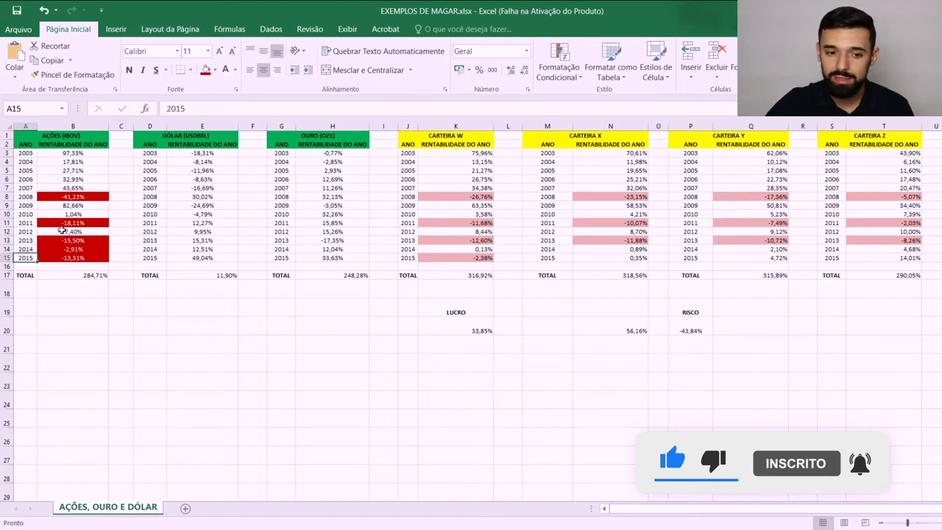
{"action": "left_click_drag", "start_coordinate": [31, 156], "coordinate": [32, 258]}
{"action": "left_click", "coordinate": [73, 231]}
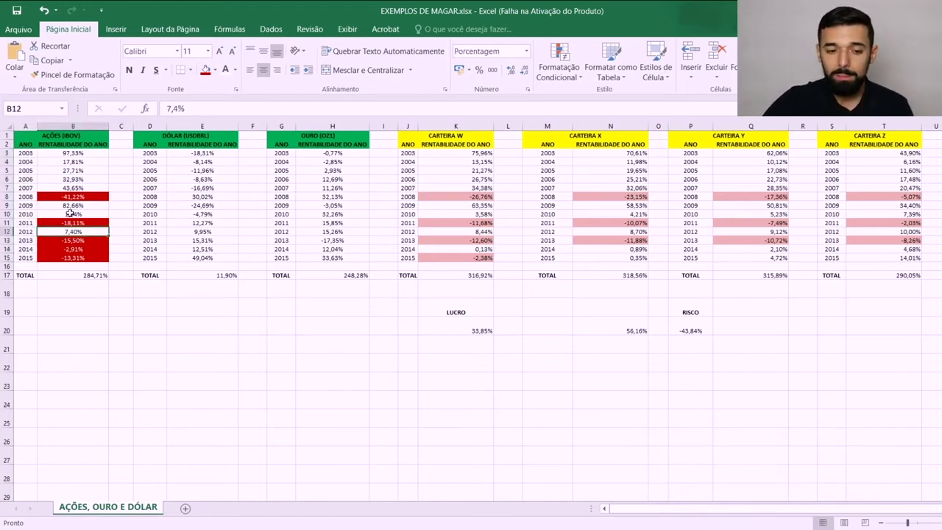
{"action": "left_click", "coordinate": [151, 155]}
{"action": "left_click", "coordinate": [150, 258]}
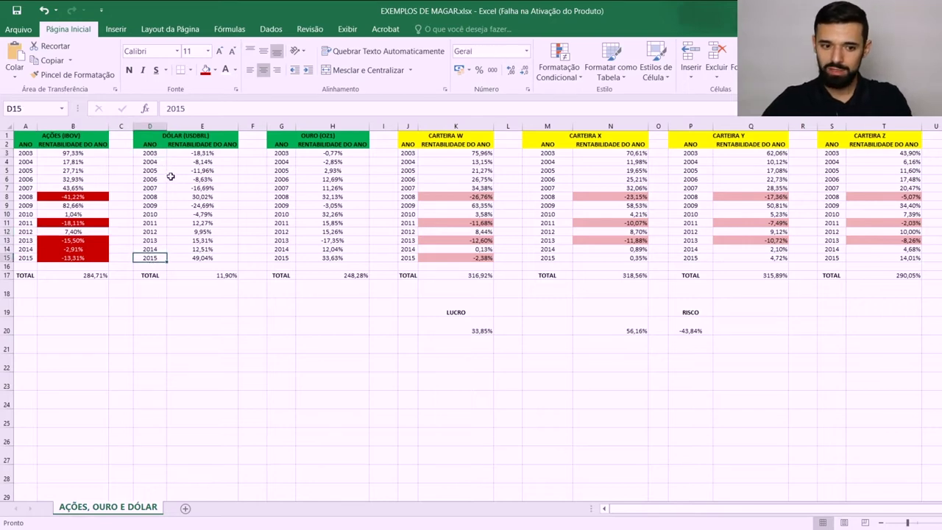
{"action": "left_click", "coordinate": [184, 136]}
{"action": "left_click_drag", "start_coordinate": [193, 154], "coordinate": [194, 257]}
Compare the IBOV annual returns with the full DÓLAR (USDBRL) and OURO (OZ1) tables, including their 2003 to 2015 range.
{"action": "left_click_drag", "start_coordinate": [66, 154], "coordinate": [65, 237]}
{"action": "left_click", "coordinate": [68, 179]}
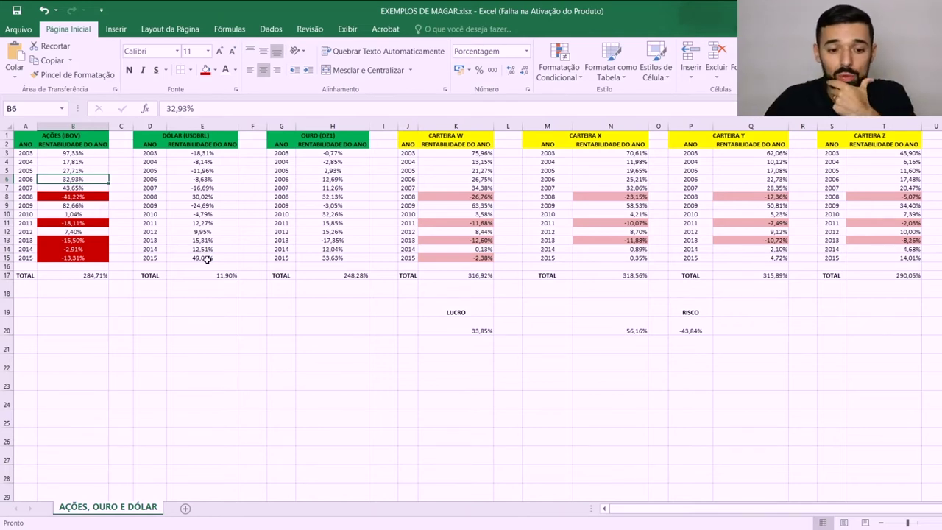
{"action": "left_click_drag", "start_coordinate": [208, 257], "coordinate": [192, 278]}
{"action": "left_click", "coordinate": [63, 249]}
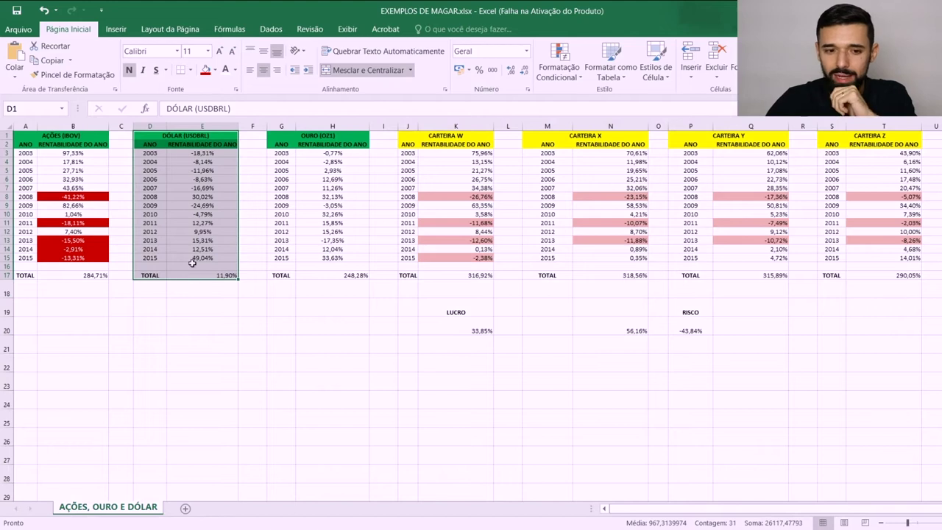
{"action": "left_click_drag", "start_coordinate": [315, 139], "coordinate": [332, 271]}
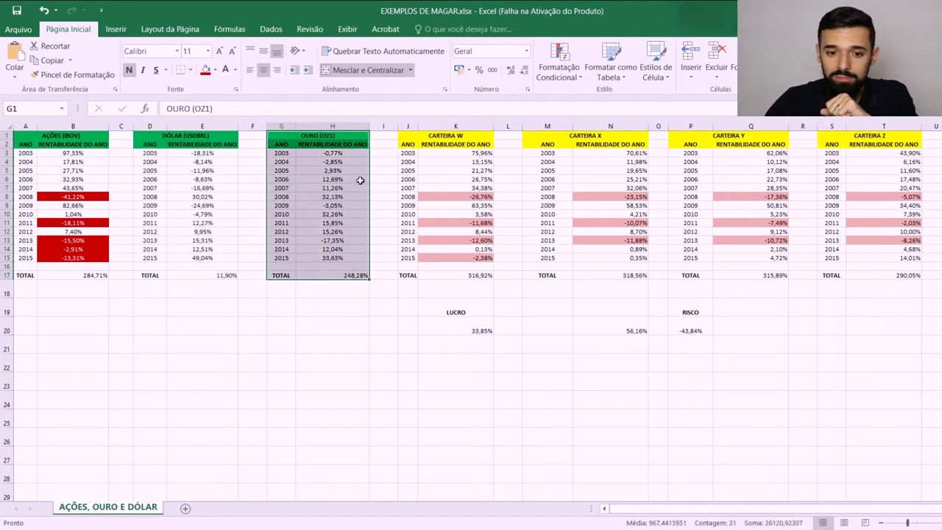
{"action": "left_click", "coordinate": [337, 152]}
{"action": "left_click", "coordinate": [289, 154]}
{"action": "left_click", "coordinate": [290, 259]}
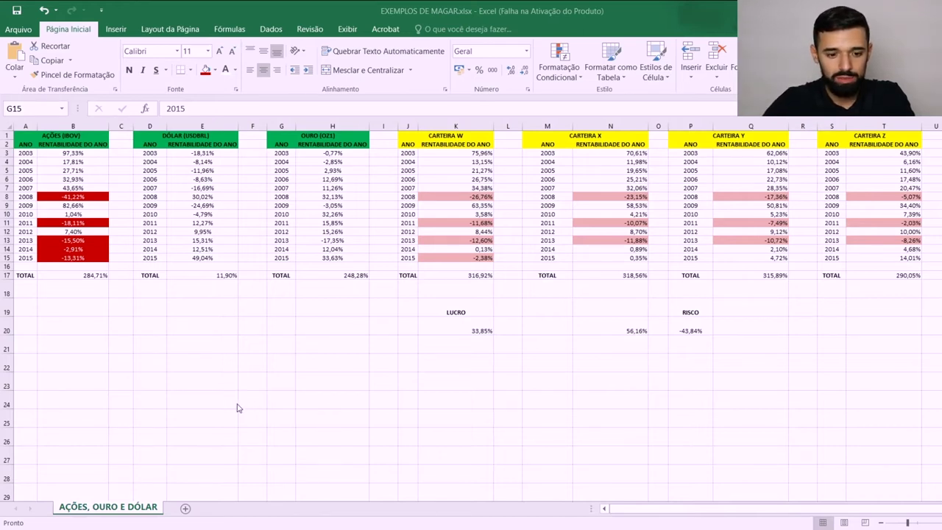
Switch to the TradingView IBOV chart in the browser and frame the period from 2003 to 2016.
{"action": "key", "text": "alt+Tab"}
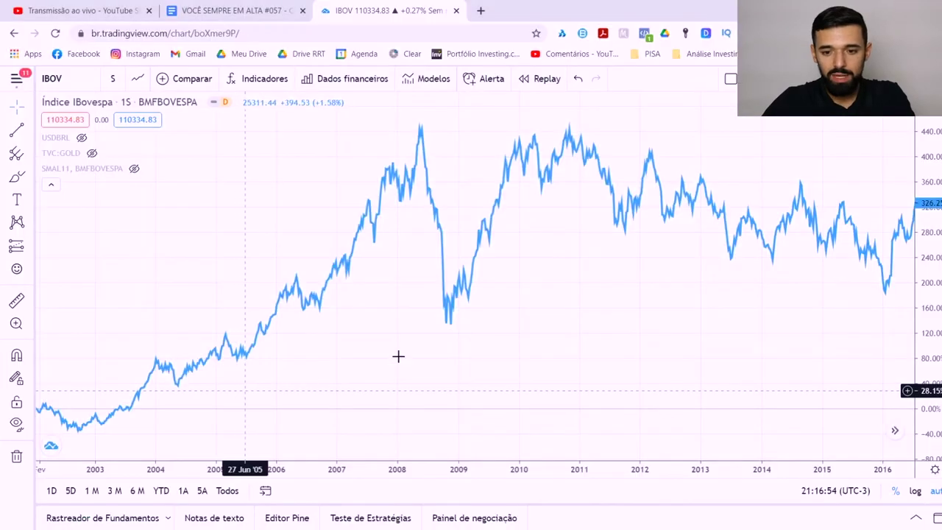
{"action": "scroll", "coordinate": [471, 366], "scroll_direction": "up", "scroll_amount": 3}
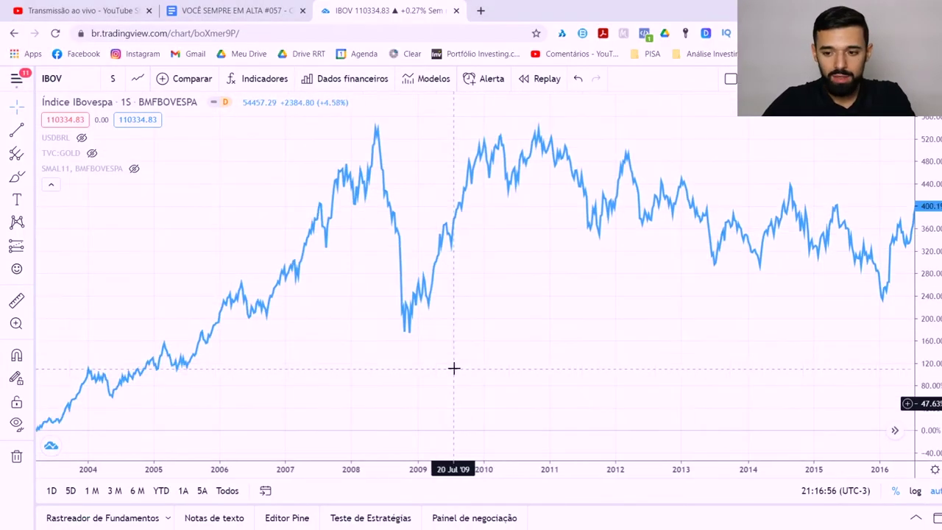
{"action": "scroll", "coordinate": [604, 341], "scroll_direction": "left", "scroll_amount": 1}
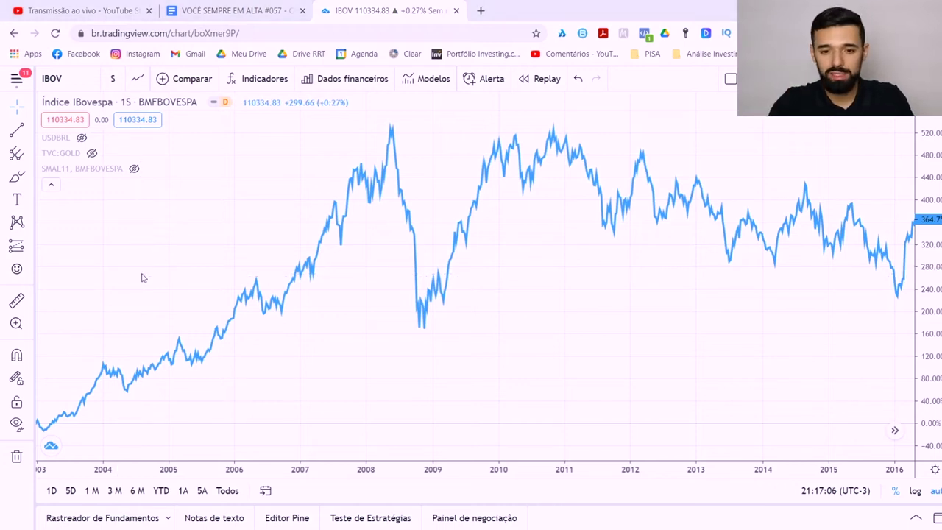
{"action": "left_click_drag", "start_coordinate": [473, 351], "coordinate": [466, 374]}
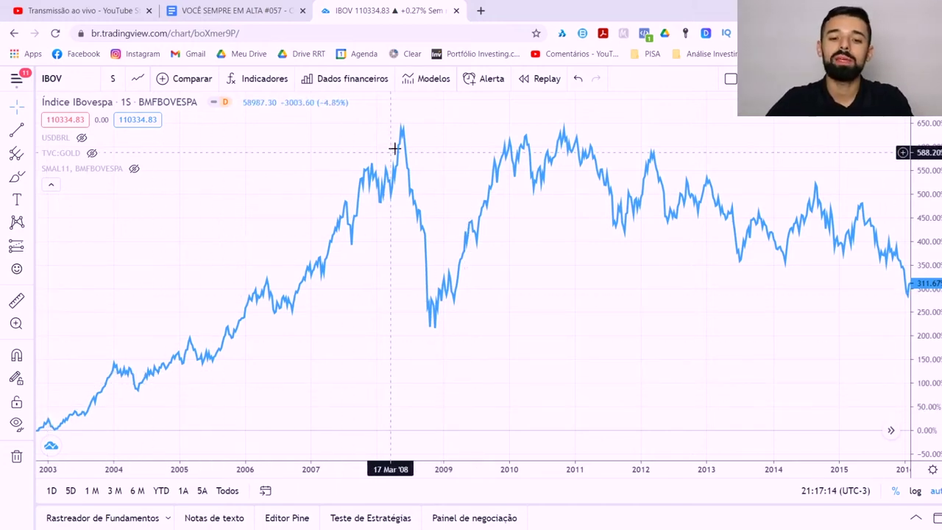
Examine the complete IBOV price history from its start around 1995 through 2021.
{"action": "scroll", "coordinate": [810, 294], "scroll_direction": "down", "scroll_amount": 5}
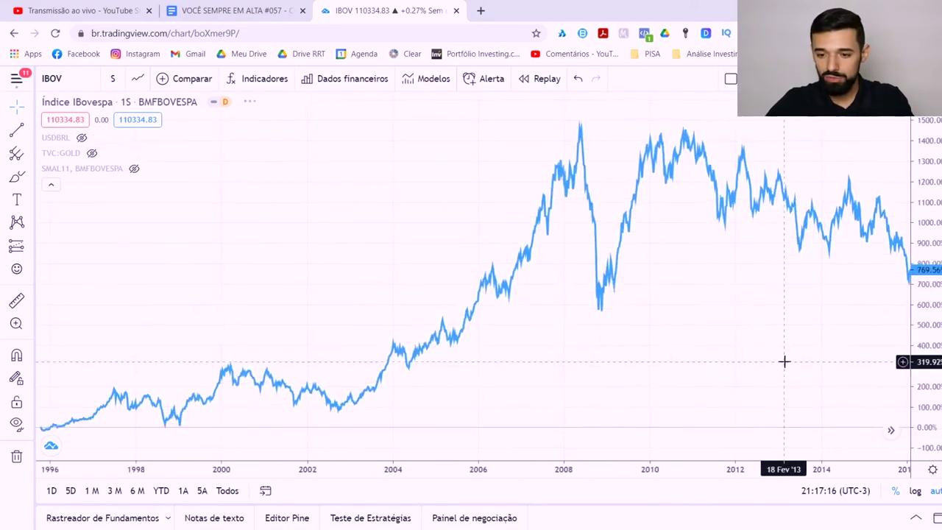
{"action": "left_click_drag", "start_coordinate": [785, 361], "coordinate": [621, 370]}
{"action": "scroll", "coordinate": [621, 373], "scroll_direction": "down", "scroll_amount": 4}
{"action": "scroll", "coordinate": [645, 383], "scroll_direction": "right", "scroll_amount": 3}
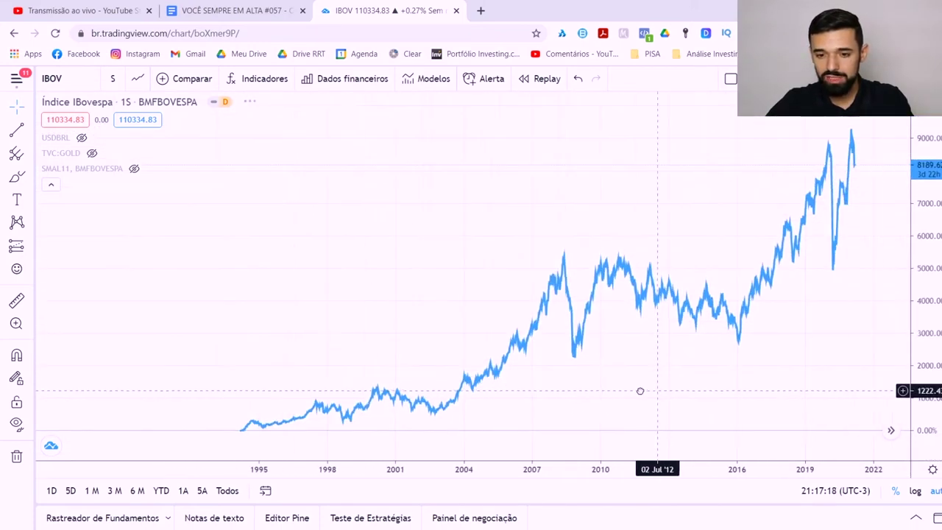
{"action": "scroll", "coordinate": [610, 393], "scroll_direction": "up", "scroll_amount": 2}
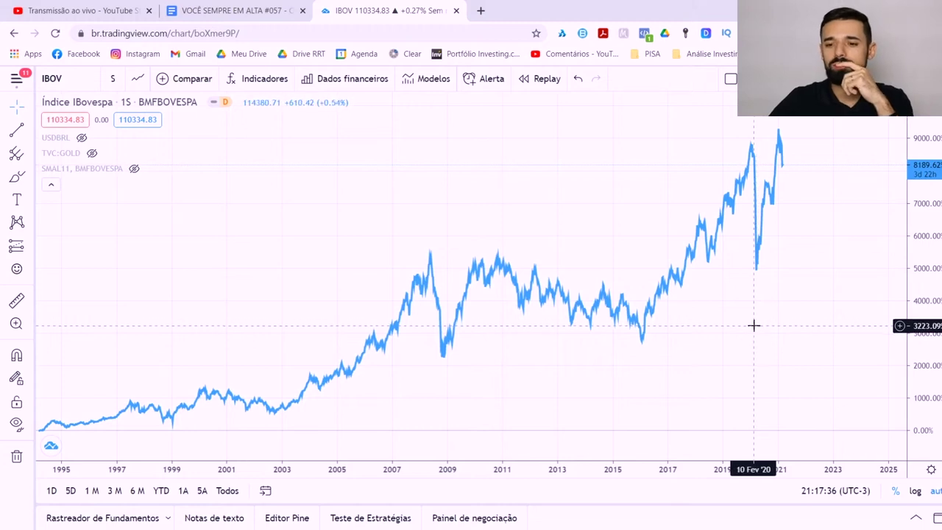
{"action": "left_click_drag", "start_coordinate": [755, 325], "coordinate": [805, 318]}
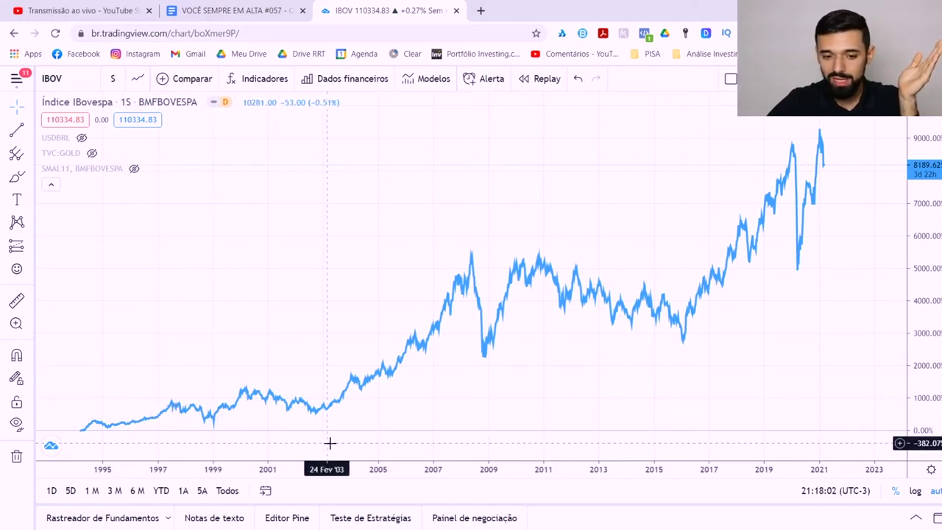
Narrow the IBOV chart back to the 2003 to 2015 period and examine its rises and falls.
{"action": "scroll", "coordinate": [390, 420], "scroll_direction": "up", "scroll_amount": 5}
{"action": "left_click_drag", "start_coordinate": [284, 419], "coordinate": [728, 343]}
{"action": "scroll", "coordinate": [712, 349], "scroll_direction": "up", "scroll_amount": 3}
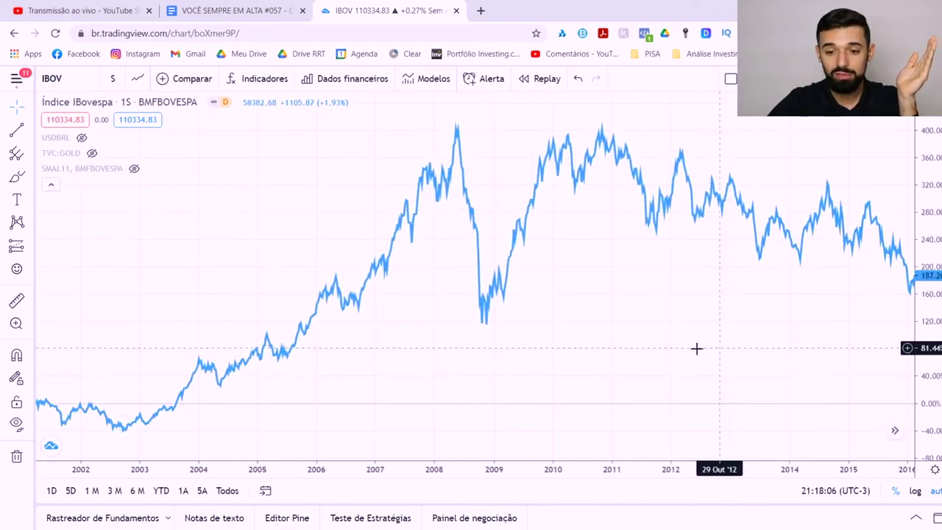
{"action": "mouse_move", "coordinate": [599, 336]}
{"action": "left_mouse_down"}
{"action": "mouse_move", "coordinate": [572, 336]}
{"action": "mouse_move", "coordinate": [610, 341]}
{"action": "left_mouse_up"}
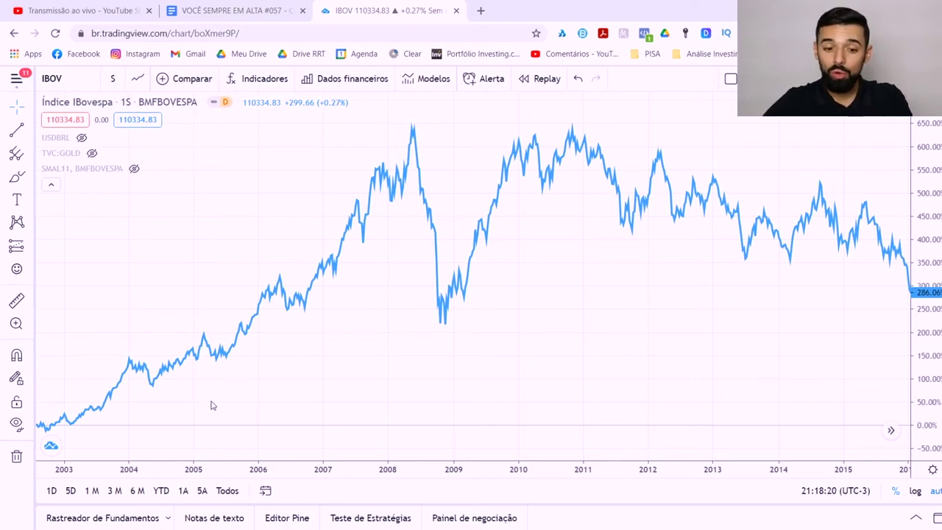
Switch back to the Excel workbook and compare the 2003 to 2015 returns of the IBOV and dollar tables.
{"action": "key", "text": "alt+Tab"}
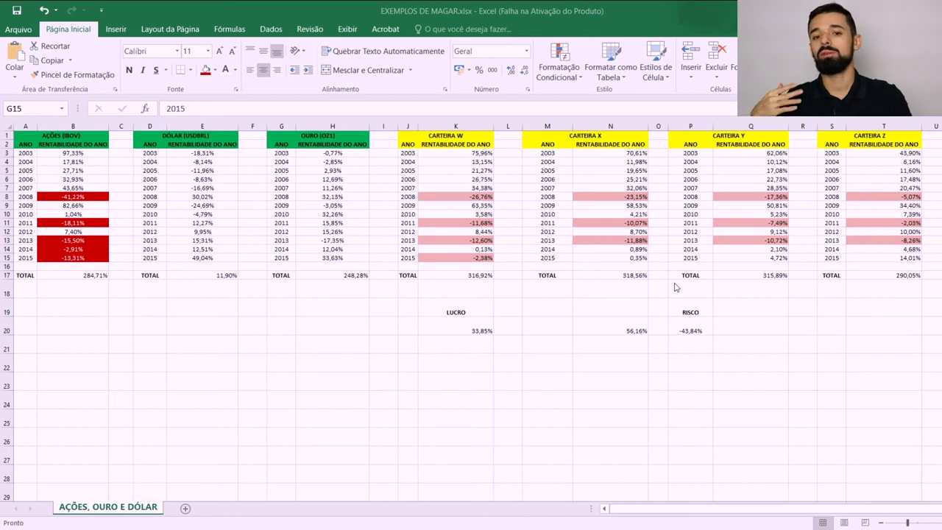
{"action": "left_click", "coordinate": [281, 258]}
{"action": "left_click_drag", "start_coordinate": [82, 154], "coordinate": [79, 258]}
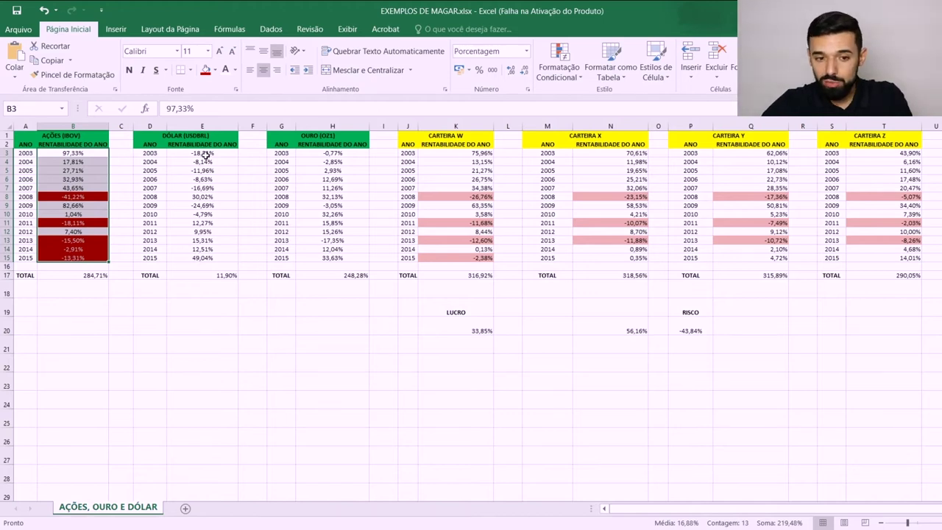
{"action": "left_click_drag", "start_coordinate": [206, 153], "coordinate": [203, 211]}
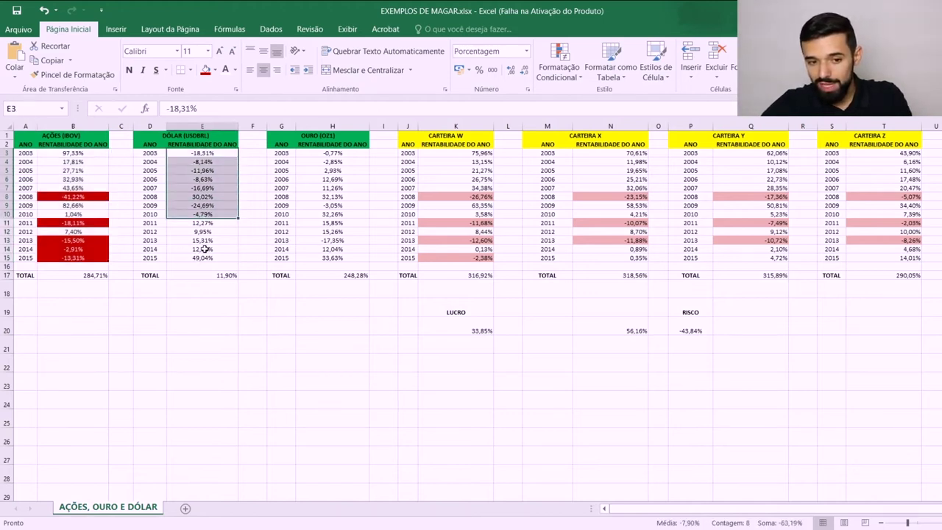
{"action": "mouse_move", "coordinate": [204, 257]}
{"action": "left_mouse_down"}
{"action": "mouse_move", "coordinate": [204, 218]}
{"action": "mouse_move", "coordinate": [205, 245]}
{"action": "left_mouse_up"}
{"action": "left_click", "coordinate": [190, 294]}
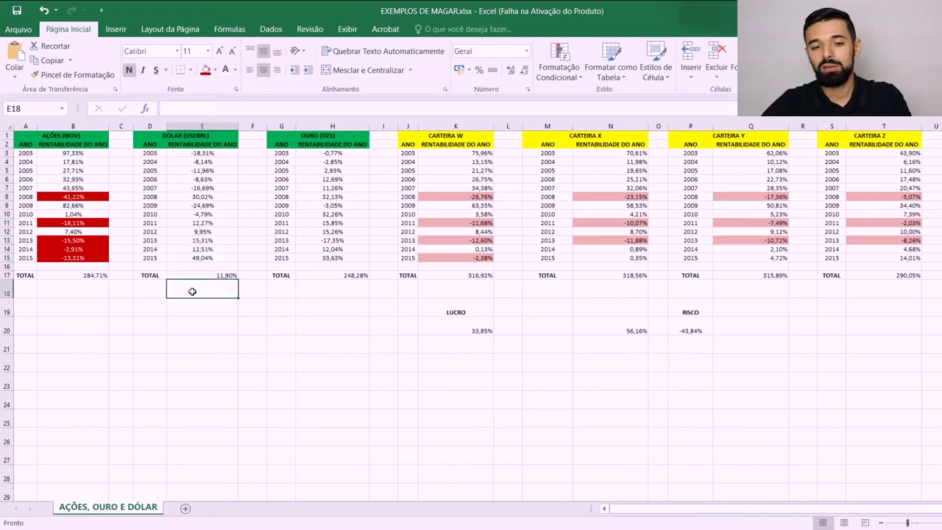
Review the OURO (OZ1) table, then highlight the stocks, dollar and gold tables together.
{"action": "left_click_drag", "start_coordinate": [325, 139], "coordinate": [324, 274]}
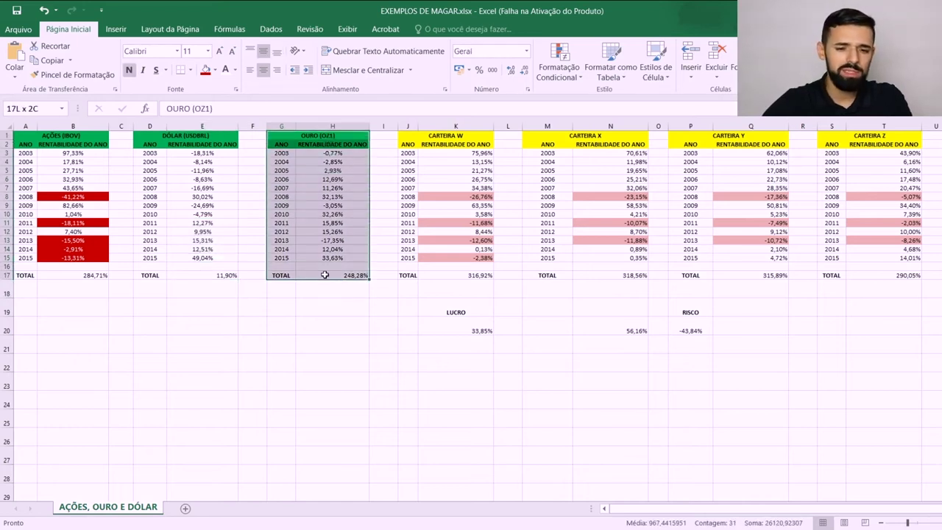
{"action": "left_click", "coordinate": [325, 274]}
{"action": "left_click", "coordinate": [335, 169]}
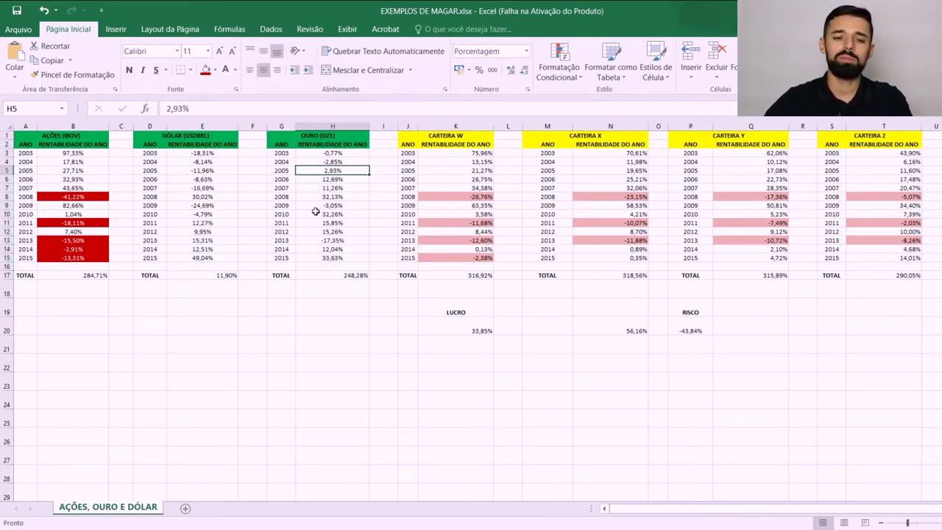
{"action": "left_click", "coordinate": [329, 329]}
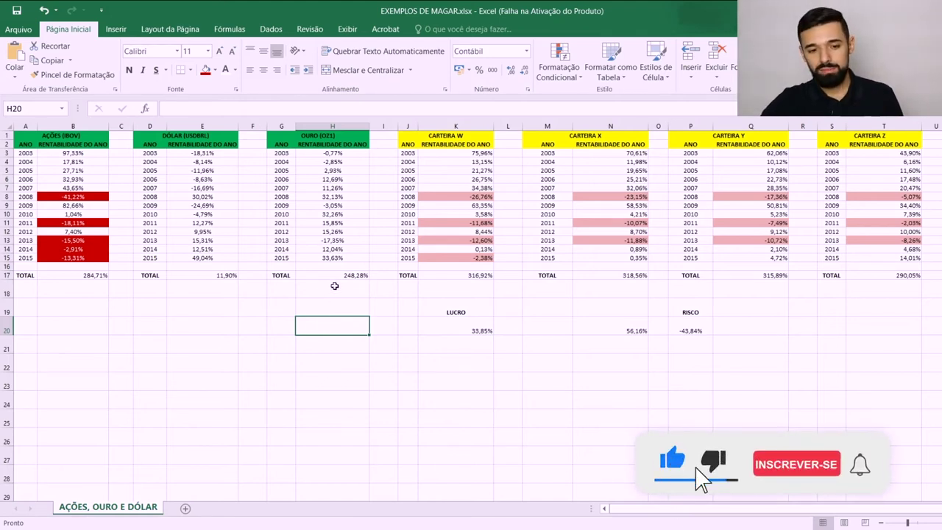
{"action": "left_click_drag", "start_coordinate": [334, 286], "coordinate": [22, 135]}
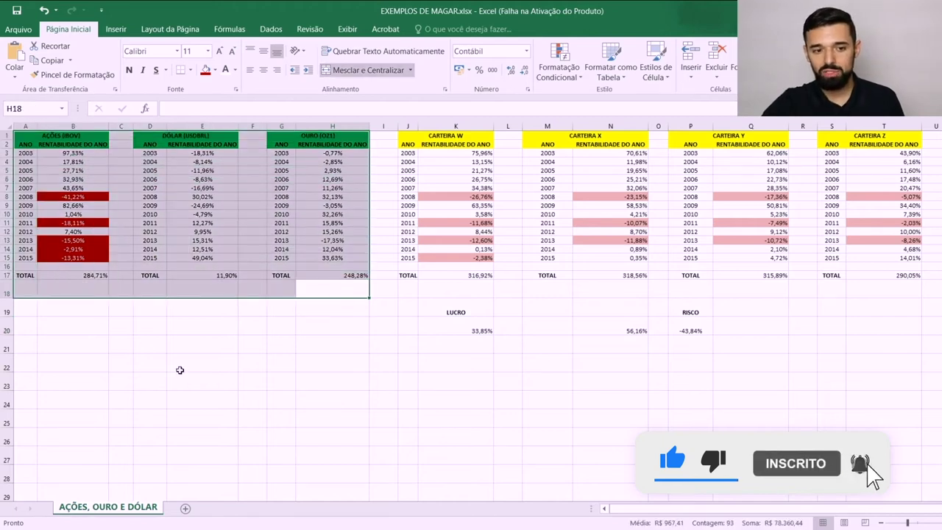
Enter FUNDOS IMOBILIÁRIOS in cell B22 and TÍTULOS PÚBLICOS in cell B23.
{"action": "left_click", "coordinate": [81, 365]}
{"action": "type", "text": "FYBDIS"}
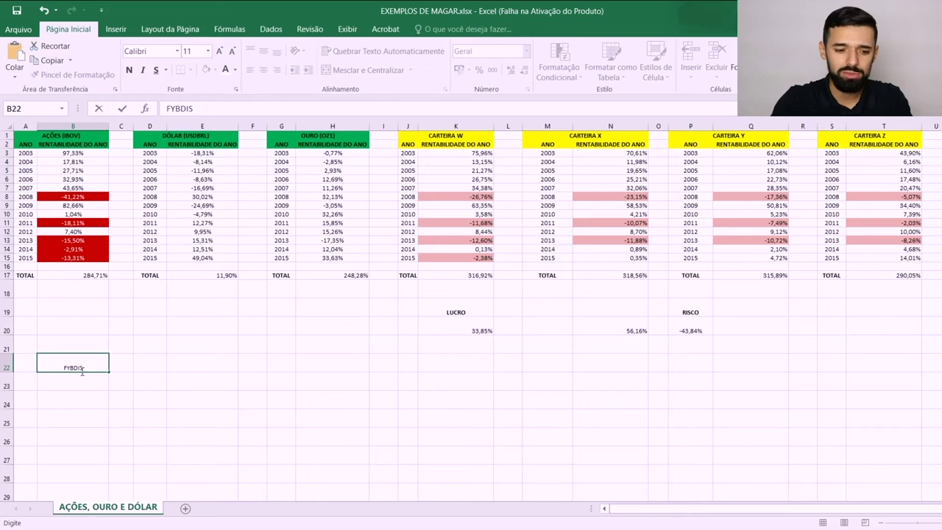
{"action": "key", "text": "BackSpace"}
{"action": "key", "text": "BackSpace"}
{"action": "key", "text": "BackSpace"}
{"action": "key", "text": "BackSpace"}
{"action": "key", "text": "BackSpace"}
{"action": "type", "text": "UNDOS IMOBILIÁRIOS"}
{"action": "key", "text": "Return"}
{"action": "type", "text": "TÍTULOS PÚBLICOS"}
{"action": "key", "text": "Return"}
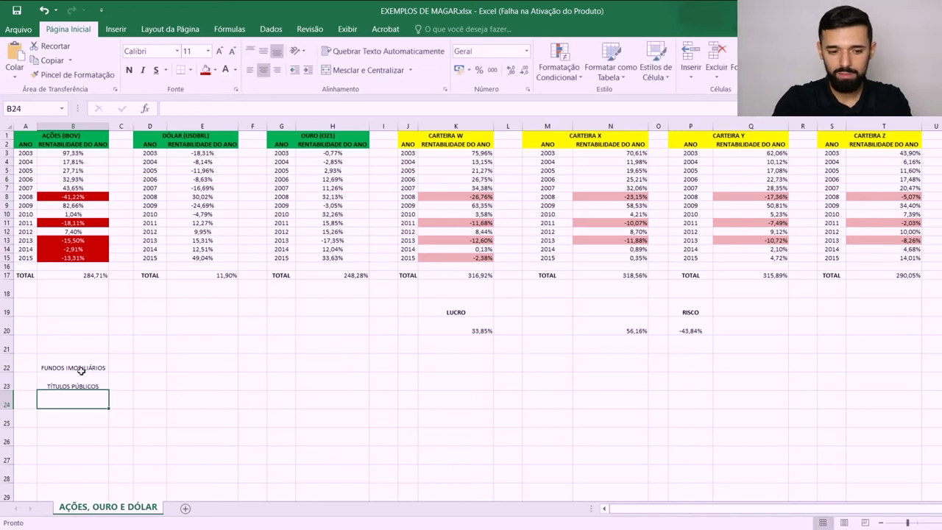
Clear the two asset class labels from cells B22:B23.
{"action": "left_click_drag", "start_coordinate": [98, 367], "coordinate": [97, 377]}
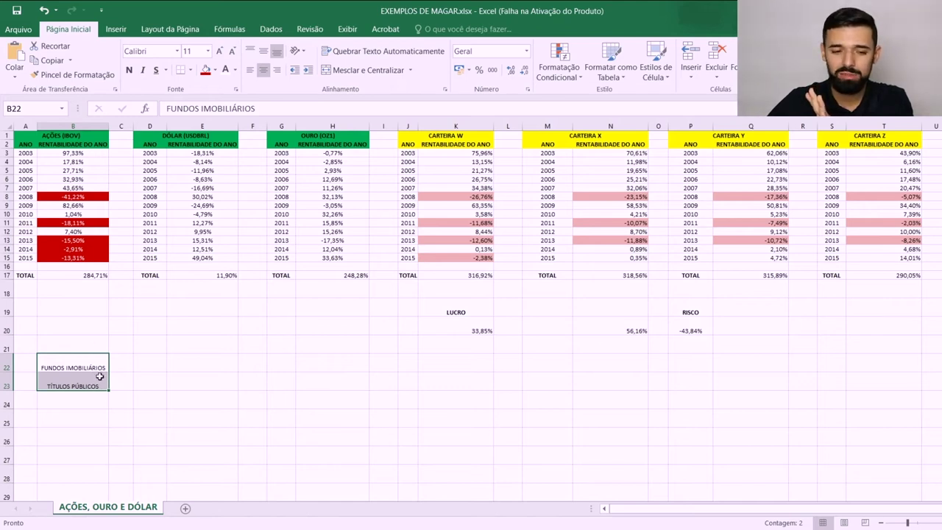
{"action": "key", "text": "Delete"}
{"action": "left_click", "coordinate": [156, 377]}
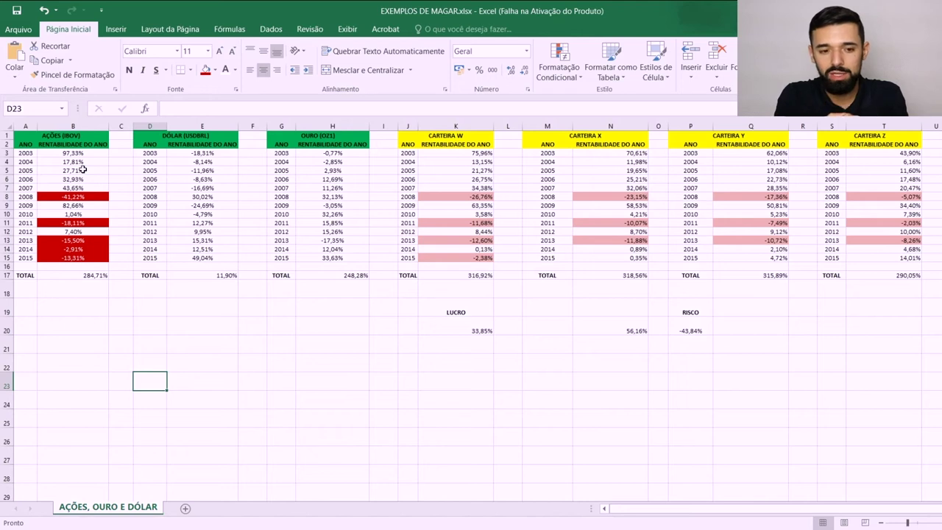
Compare the 2004 returns of stocks, dollar and gold, and examine the IBOV returns from 2003 to 2015.
{"action": "left_click", "coordinate": [87, 164]}
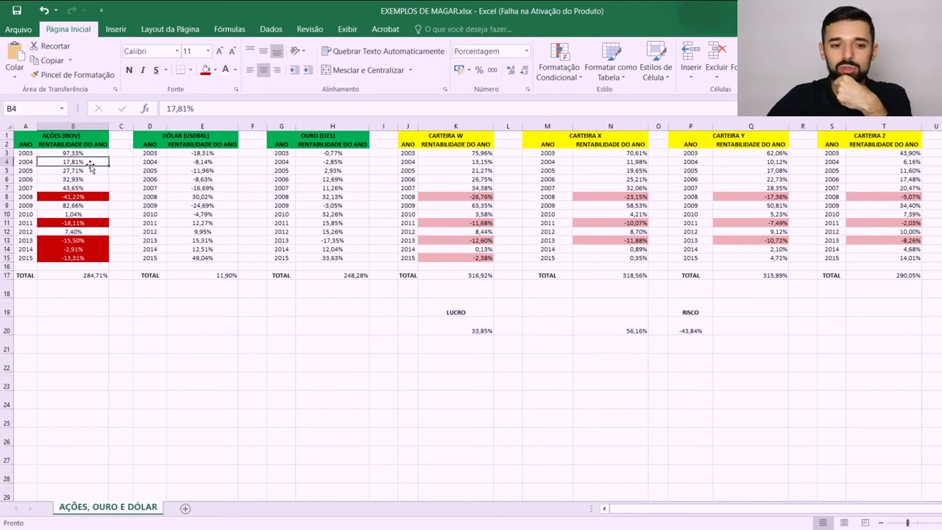
{"action": "left_click", "coordinate": [177, 163]}
{"action": "left_click", "coordinate": [301, 162]}
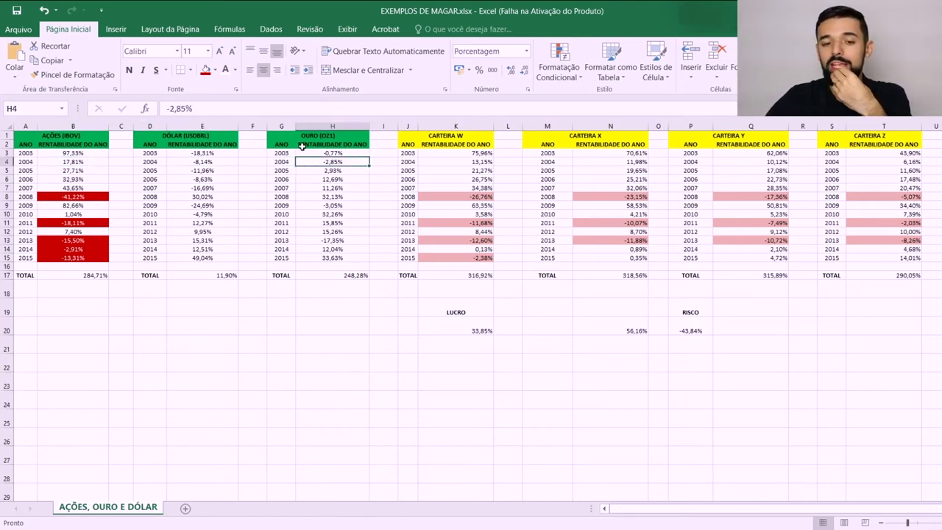
{"action": "left_click_drag", "start_coordinate": [107, 153], "coordinate": [92, 262]}
{"action": "left_click_drag", "start_coordinate": [101, 153], "coordinate": [96, 258]}
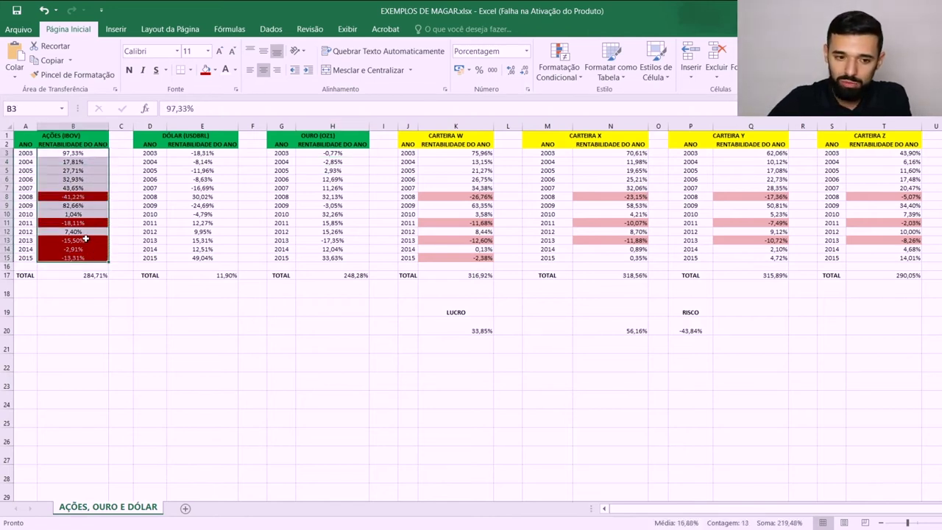
{"action": "left_click_drag", "start_coordinate": [116, 206], "coordinate": [121, 258]}
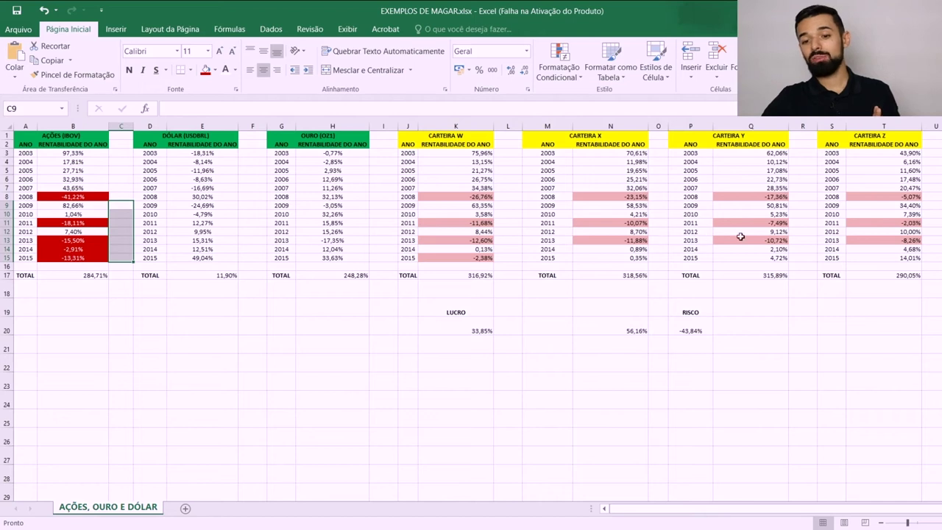
Compare the TOTAL returns of CARTEIRA Z, Y, X and W by highlighting the cells beneath them.
{"action": "left_click", "coordinate": [897, 287]}
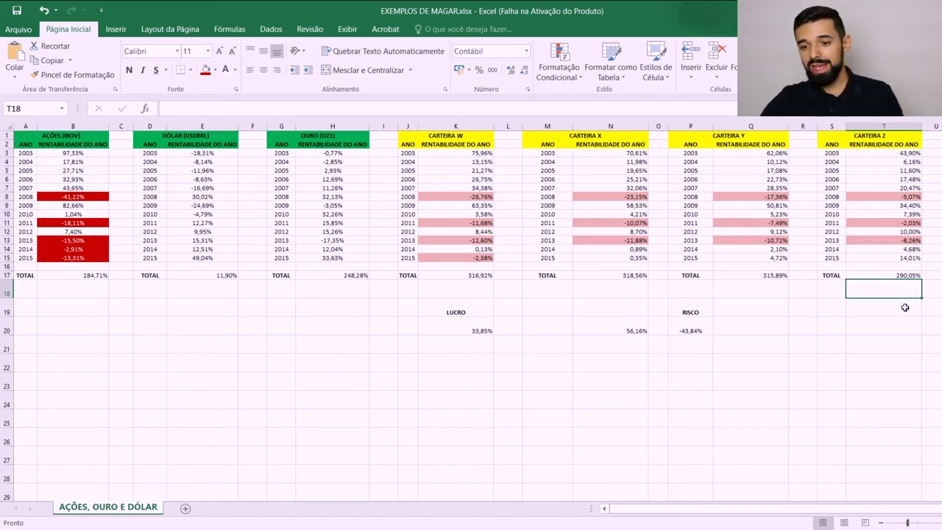
{"action": "left_click_drag", "start_coordinate": [896, 294], "coordinate": [467, 288]}
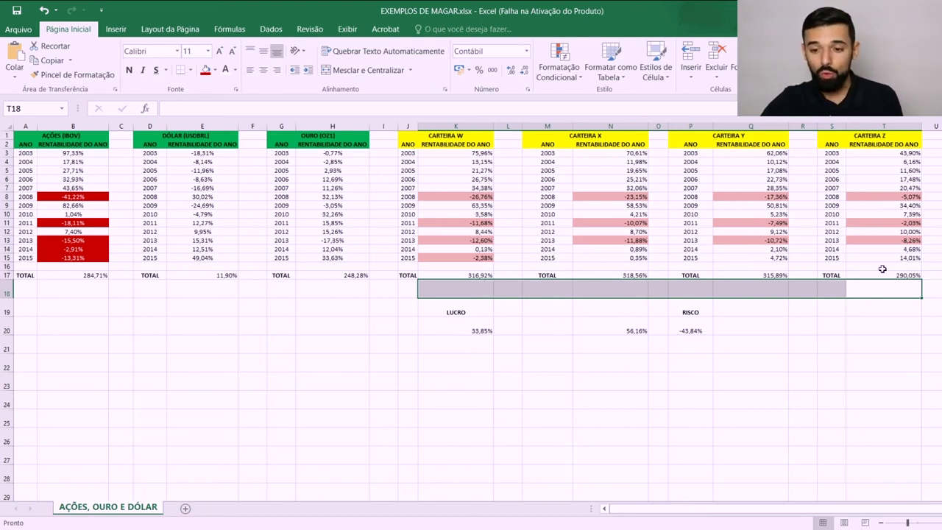
Examine the TOTAL return of AÇÕES (IBOV) and its loss years 2008, 2011, 2013 and 2015.
{"action": "left_click", "coordinate": [56, 276]}
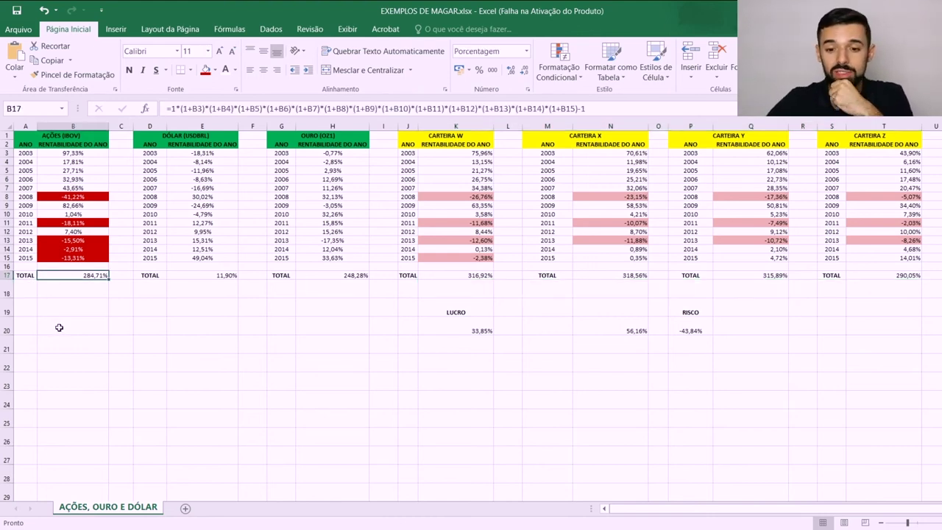
{"action": "left_click", "coordinate": [77, 195]}
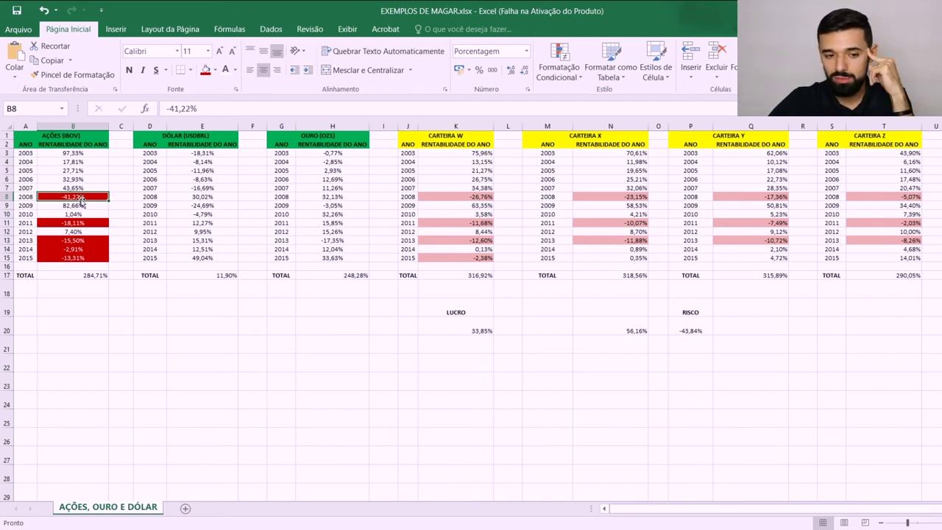
{"action": "left_click", "coordinate": [78, 243]}
{"action": "left_click", "coordinate": [76, 224]}
{"action": "left_click", "coordinate": [77, 257]}
{"action": "left_click", "coordinate": [183, 368]}
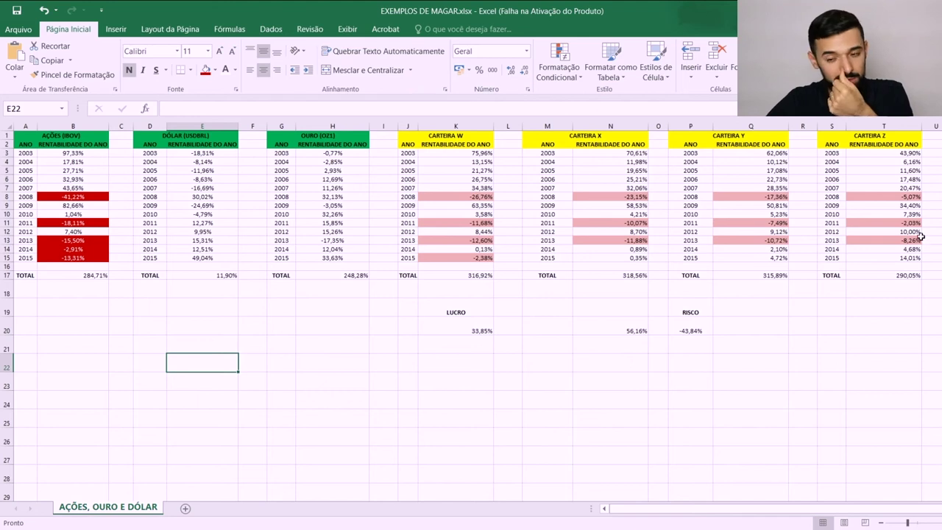
Compare the TOTAL and 2008 returns of CARTEIRA Z with those of AÇÕES (IBOV).
{"action": "left_click", "coordinate": [907, 275]}
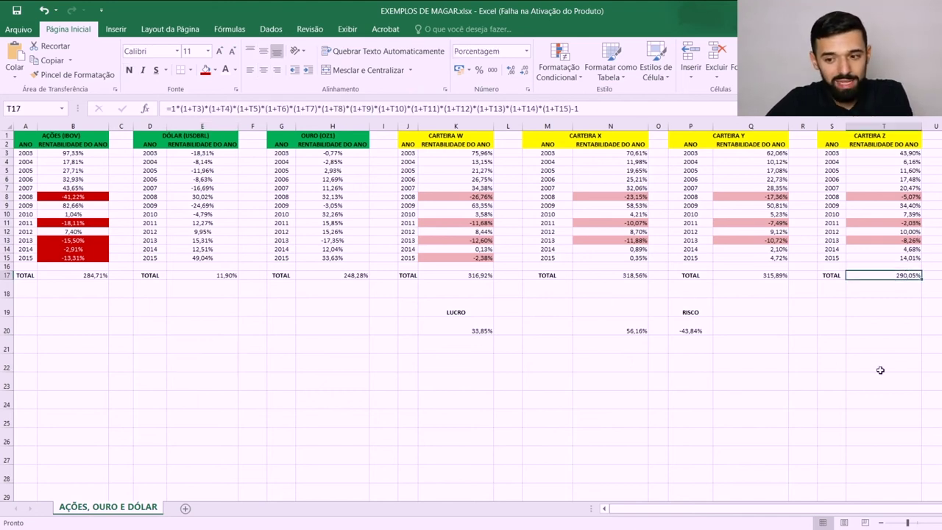
{"action": "left_click", "coordinate": [83, 277]}
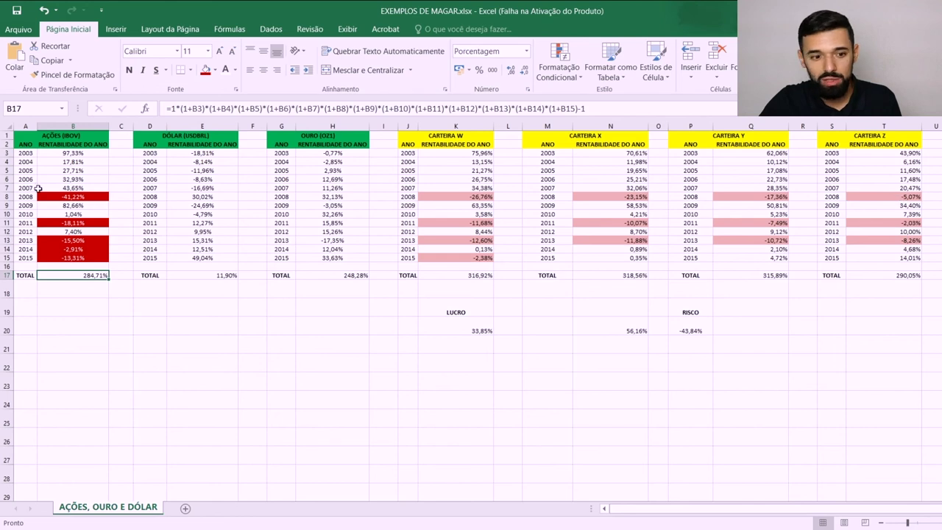
{"action": "left_click", "coordinate": [67, 198]}
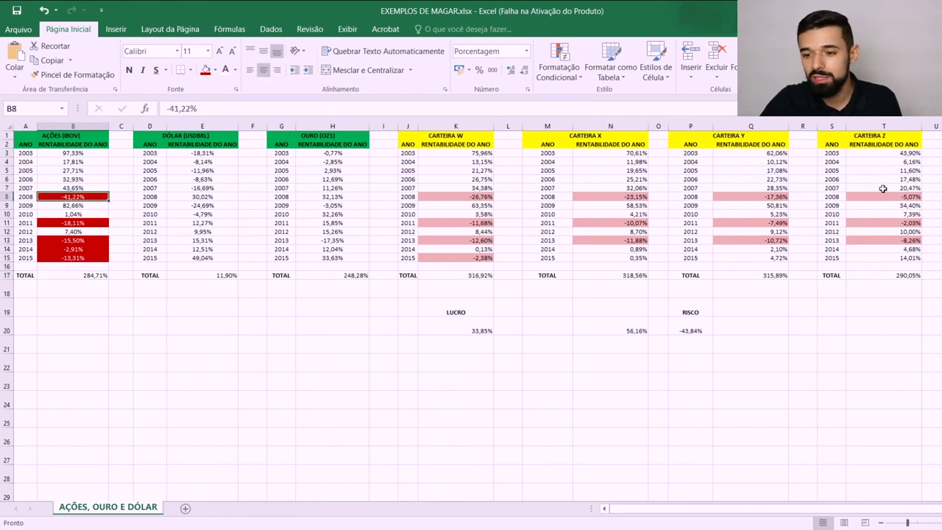
{"action": "left_click", "coordinate": [917, 199]}
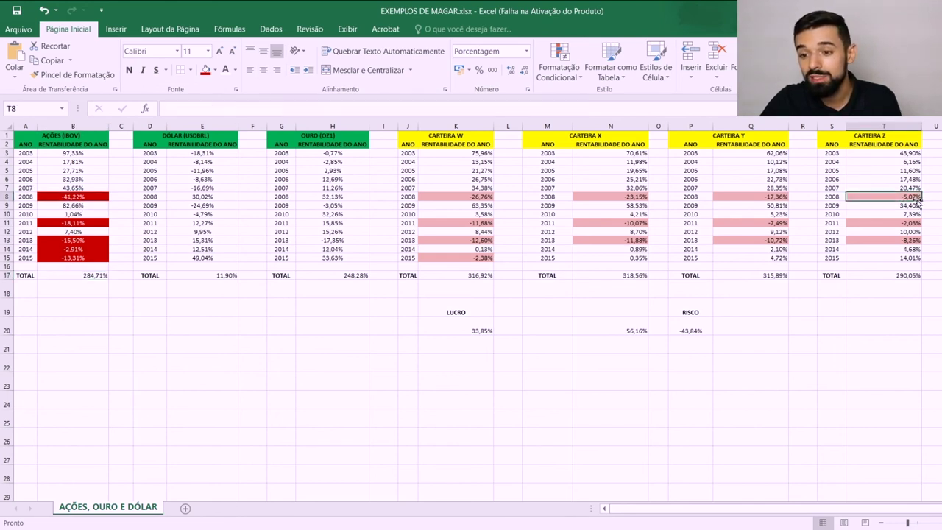
{"action": "left_click", "coordinate": [925, 197]}
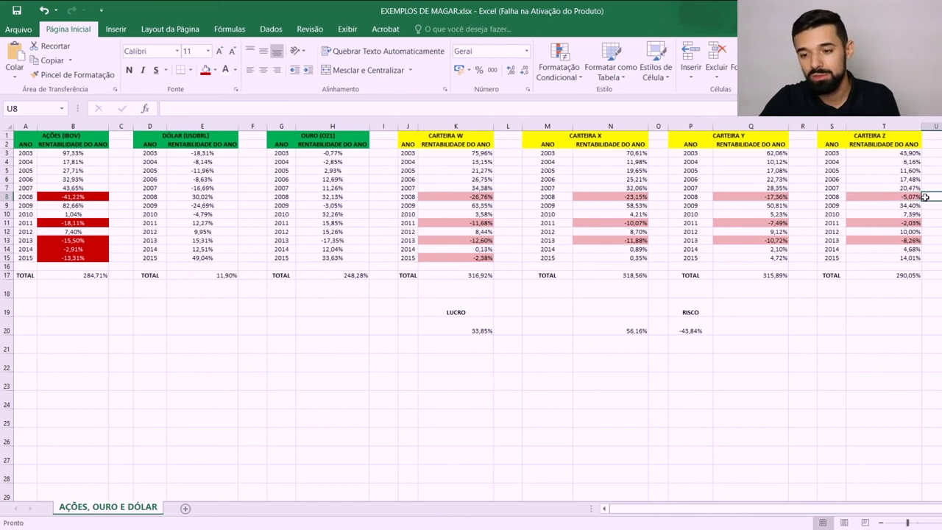